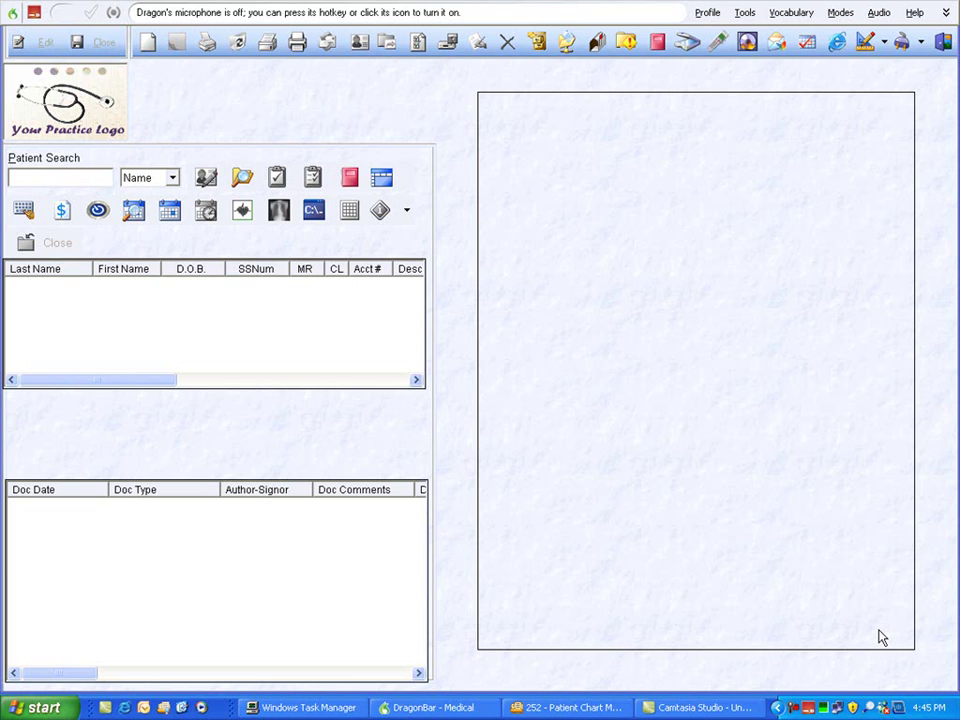
{"action": "key", "text": "KP_Add"}
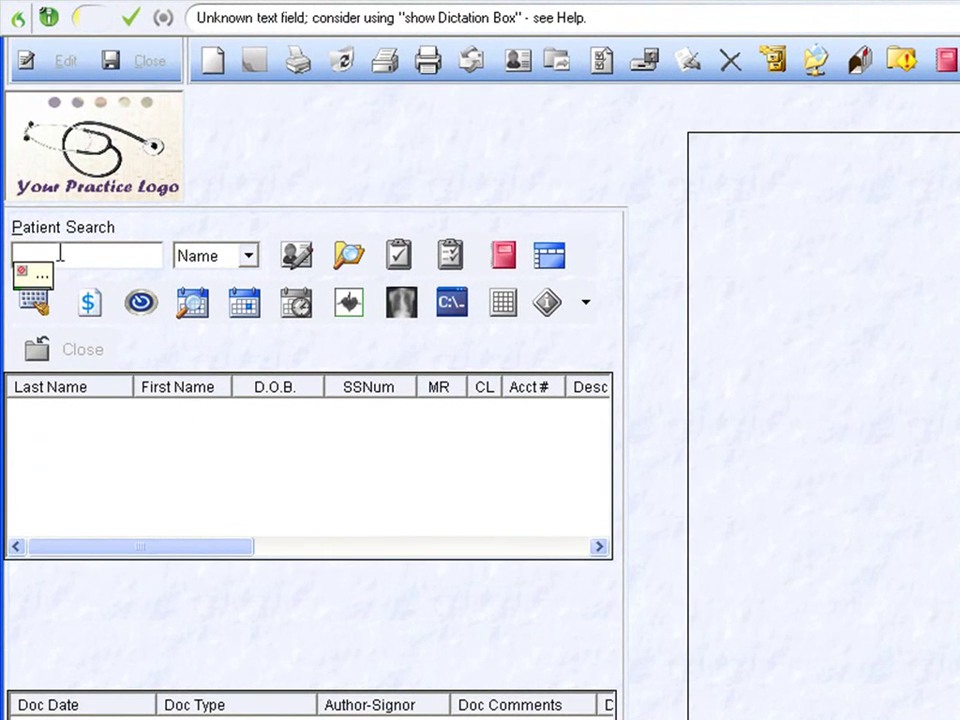
{"action": "type", "text": "Anderson"}
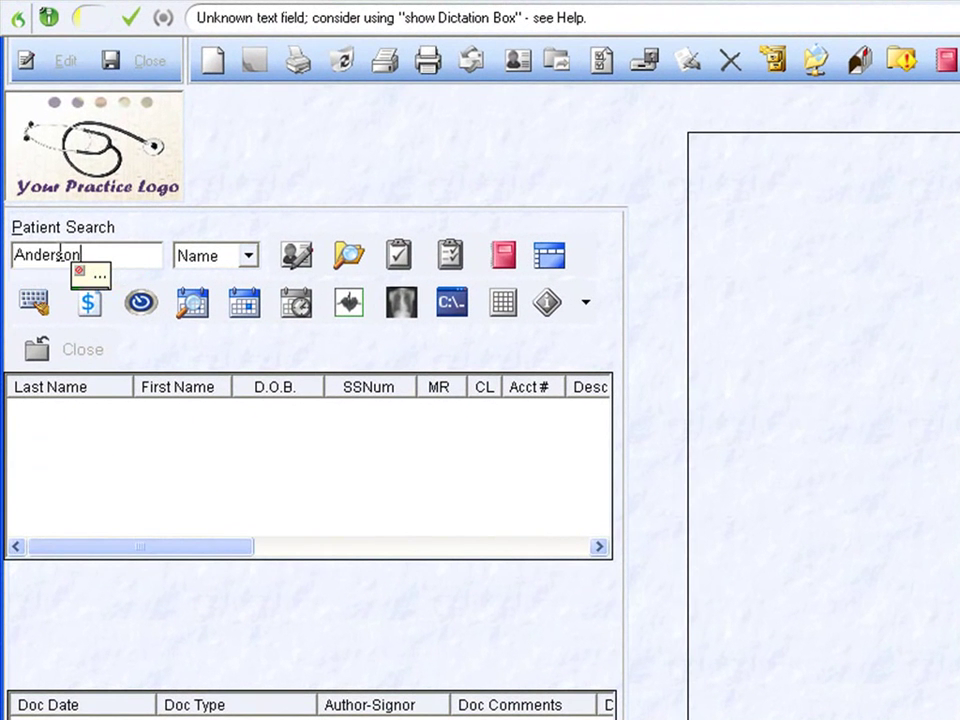
{"action": "key", "text": "Return"}
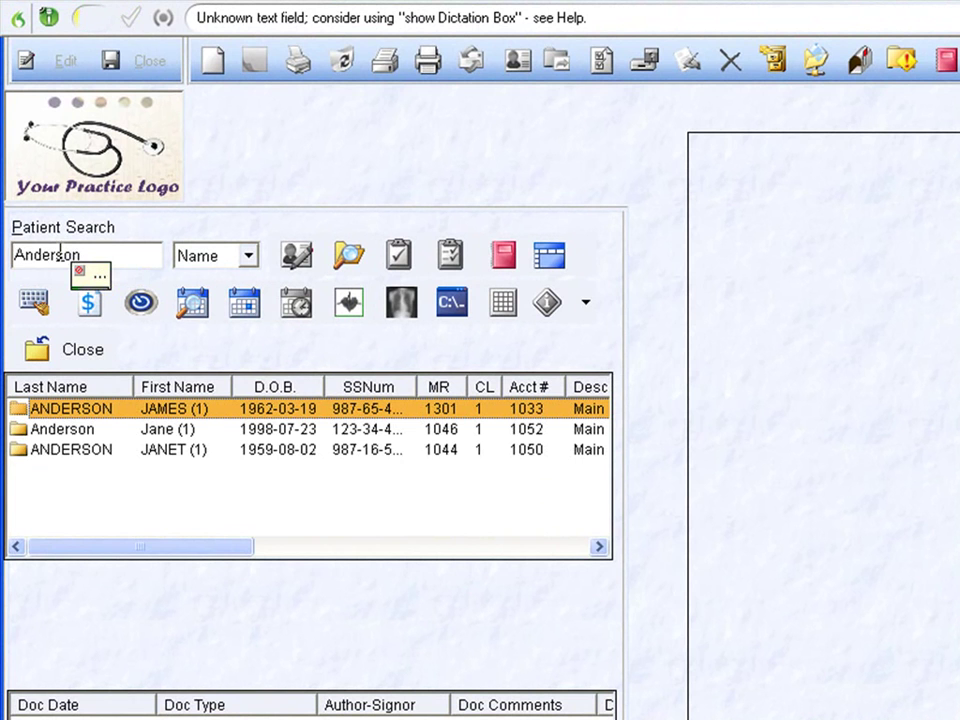
{"action": "key", "text": "Return"}
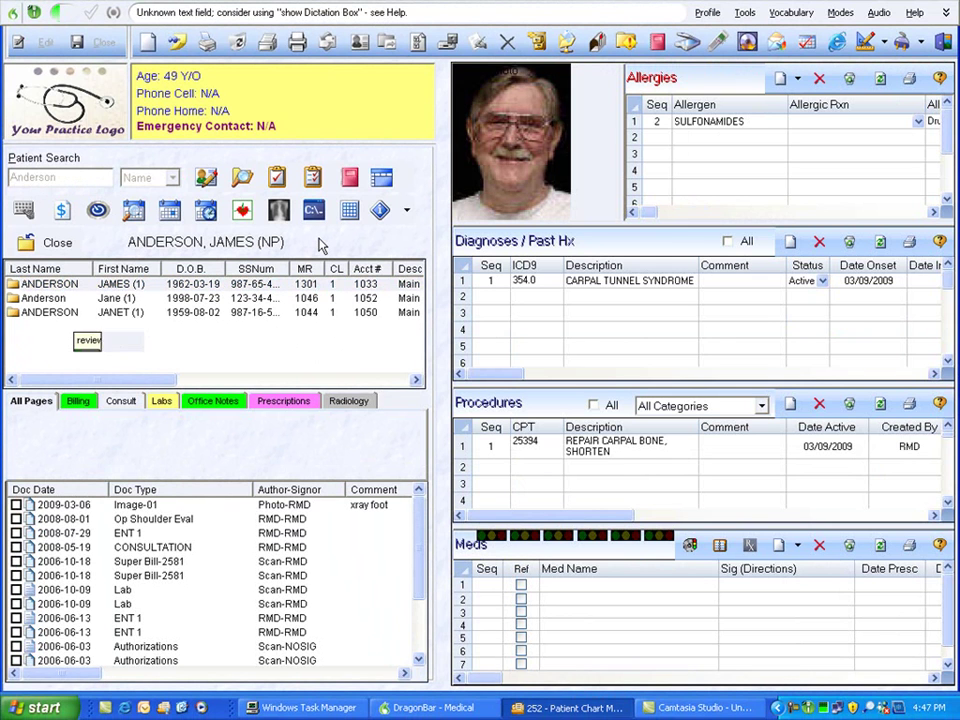
Open the Daily Appointment List from the patient's chart
{"action": "left_click", "coordinate": [169, 210]}
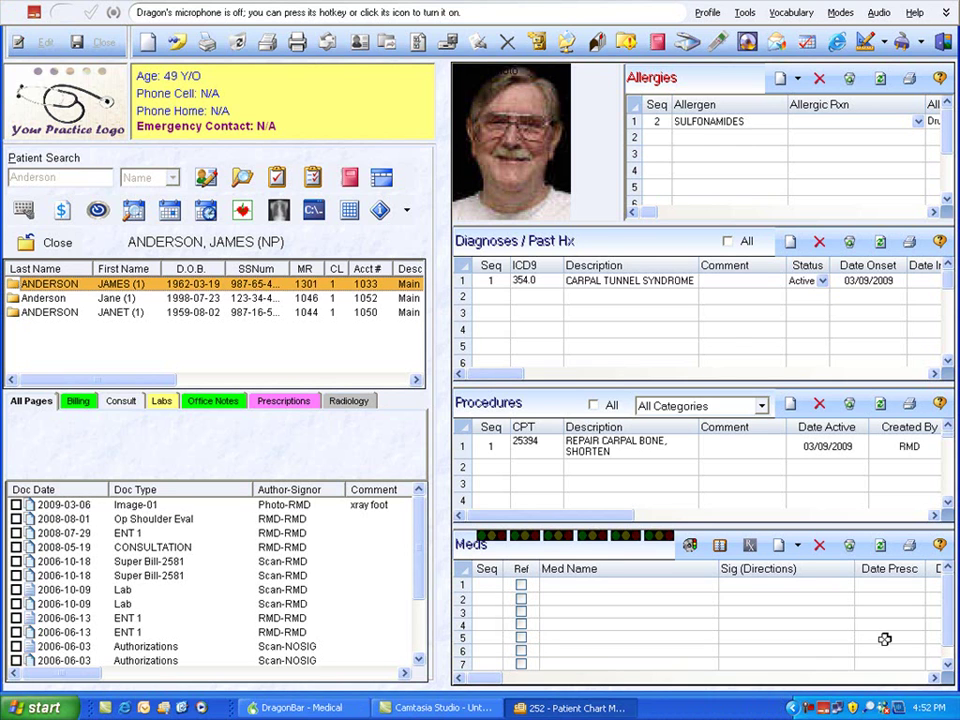
Attach a new document to the chart with document date 3/13/2012
{"action": "left_click", "coordinate": [146, 46]}
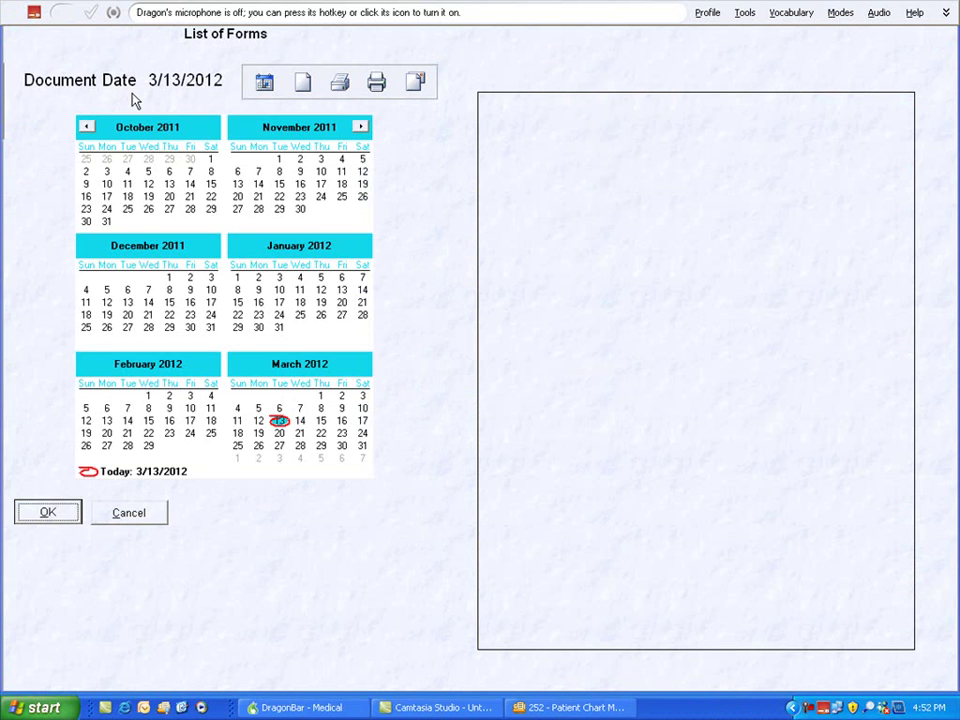
{"action": "left_click", "coordinate": [56, 511]}
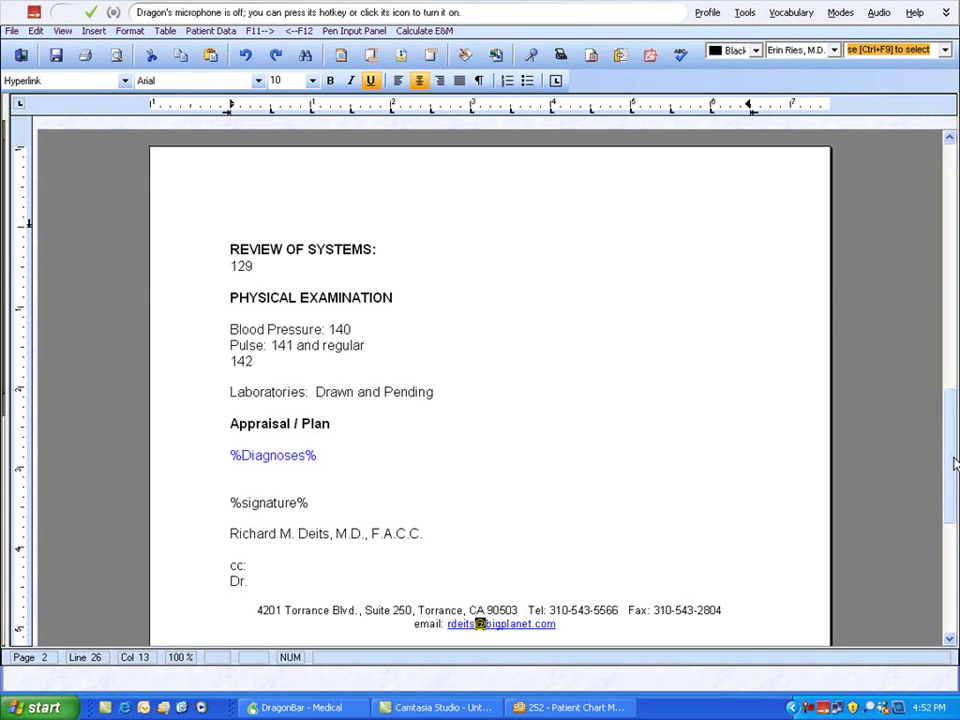
{"action": "left_click_drag", "start_coordinate": [949, 465], "coordinate": [957, 213]}
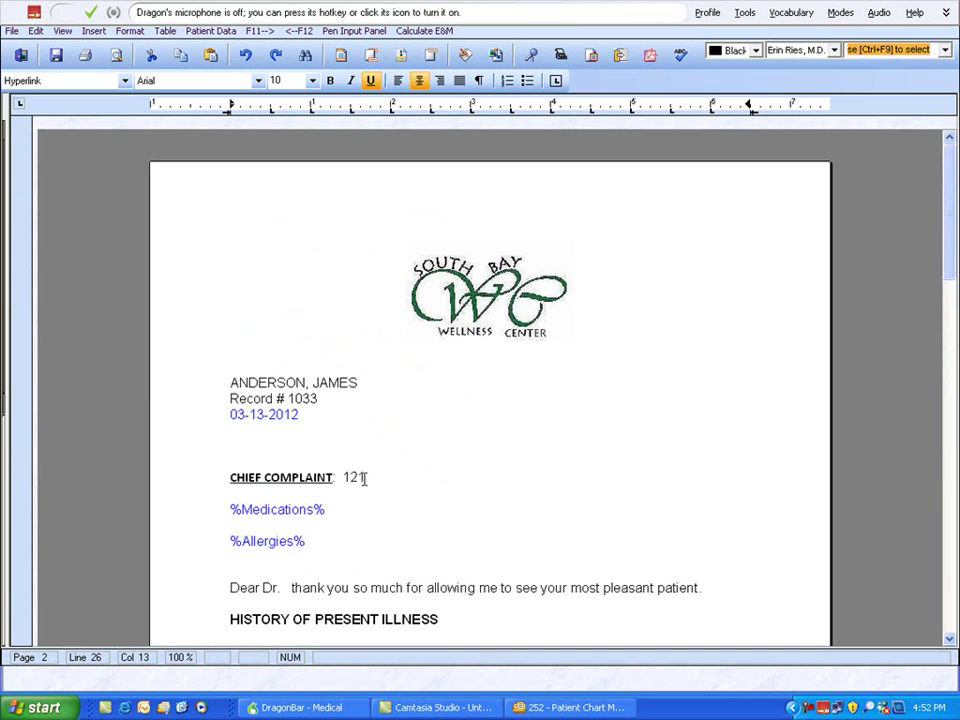
{"action": "scroll", "coordinate": [452, 491], "scroll_direction": "down", "scroll_amount": 2}
{"action": "scroll", "coordinate": [454, 490], "scroll_direction": "down", "scroll_amount": 5}
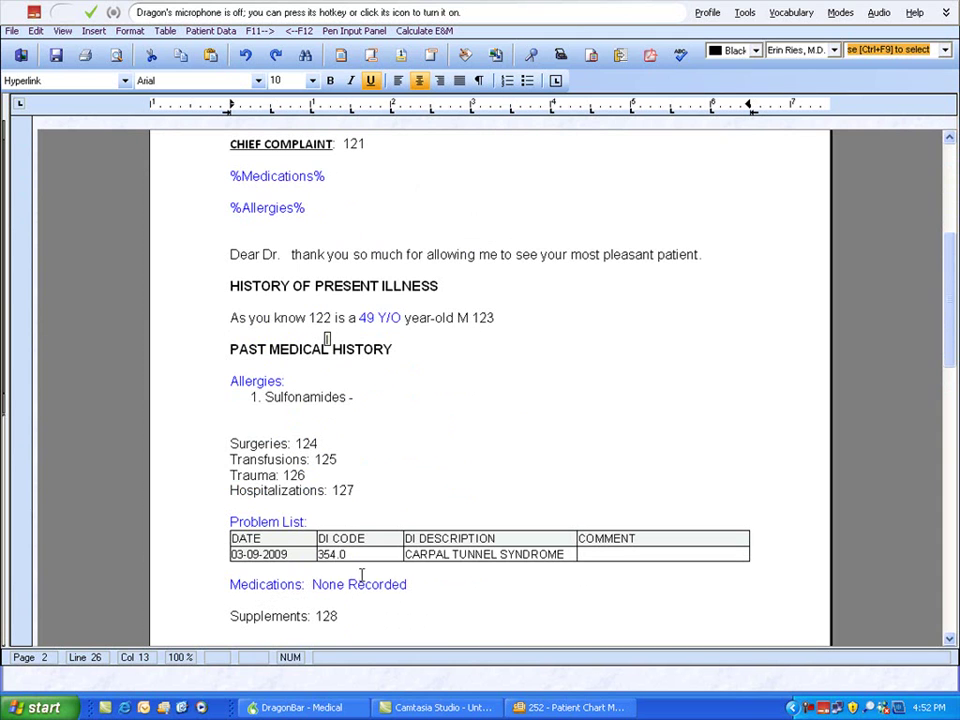
{"action": "scroll", "coordinate": [436, 410], "scroll_direction": "up", "scroll_amount": 5}
{"action": "scroll", "coordinate": [436, 410], "scroll_direction": "up", "scroll_amount": 2}
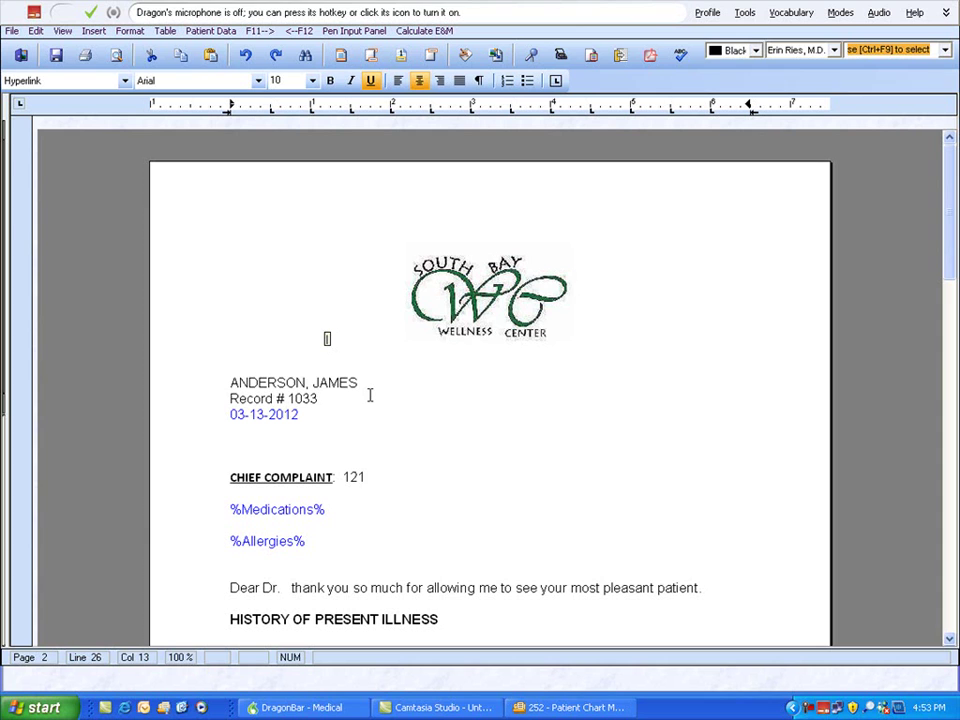
Dictate the low back pain chief complaint at the note's start, with MRI dated January 27, 2012
{"action": "key", "text": "ctrl+Home"}
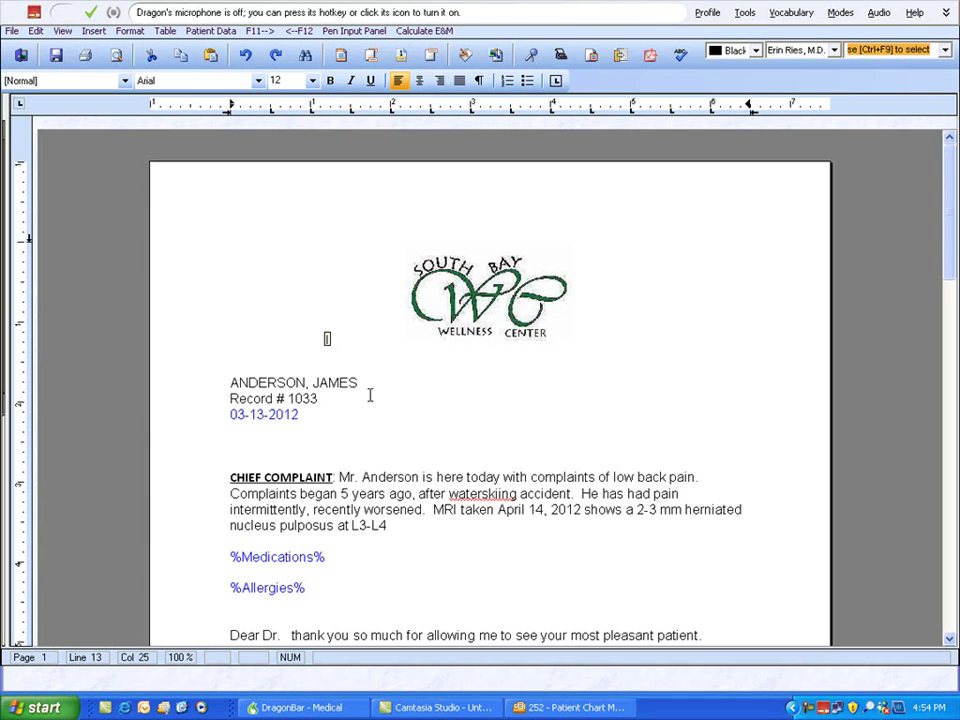
{"action": "key", "text": "KP_Add"}
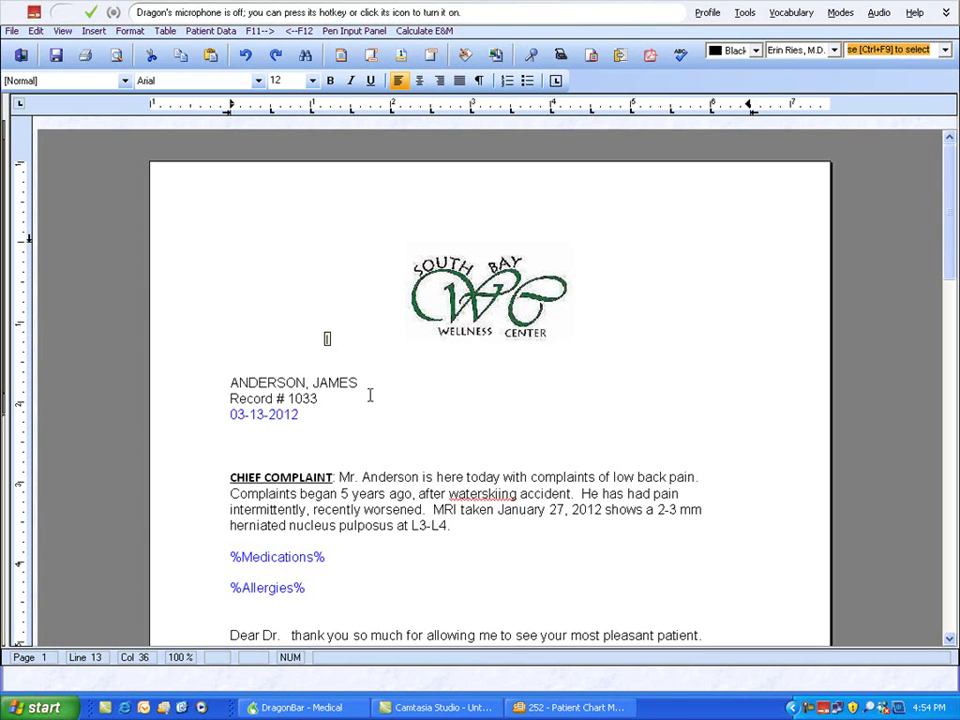
Dictate blood pressure 120/60, reflexes, muscle strength and Flexeril 10 mg twice daily
{"action": "key", "text": "KP_Add"}
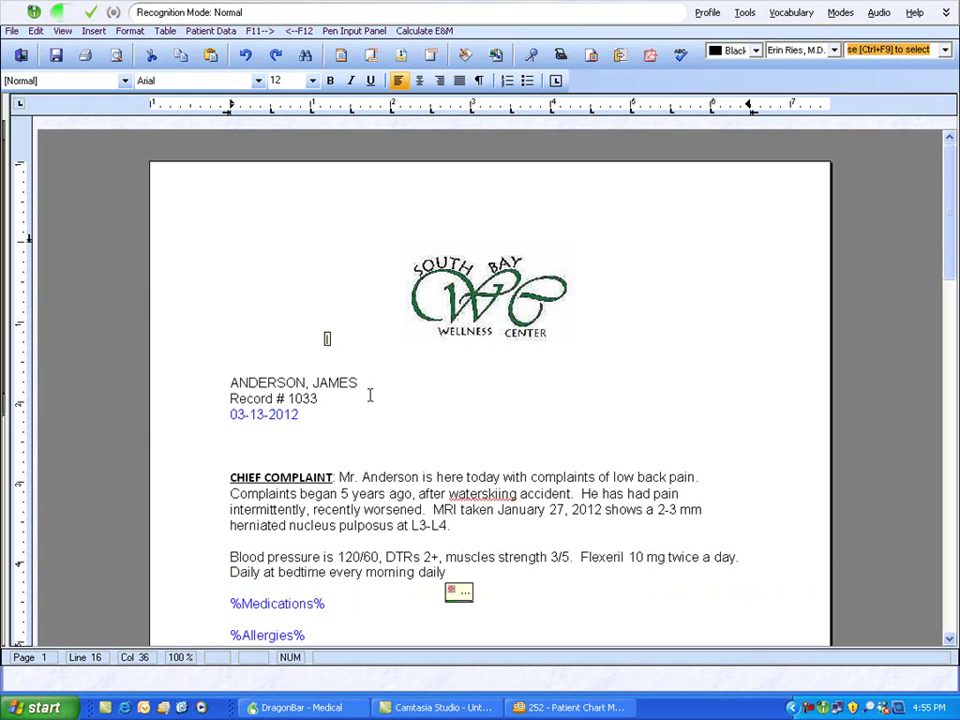
{"action": "key", "text": "KP_Add"}
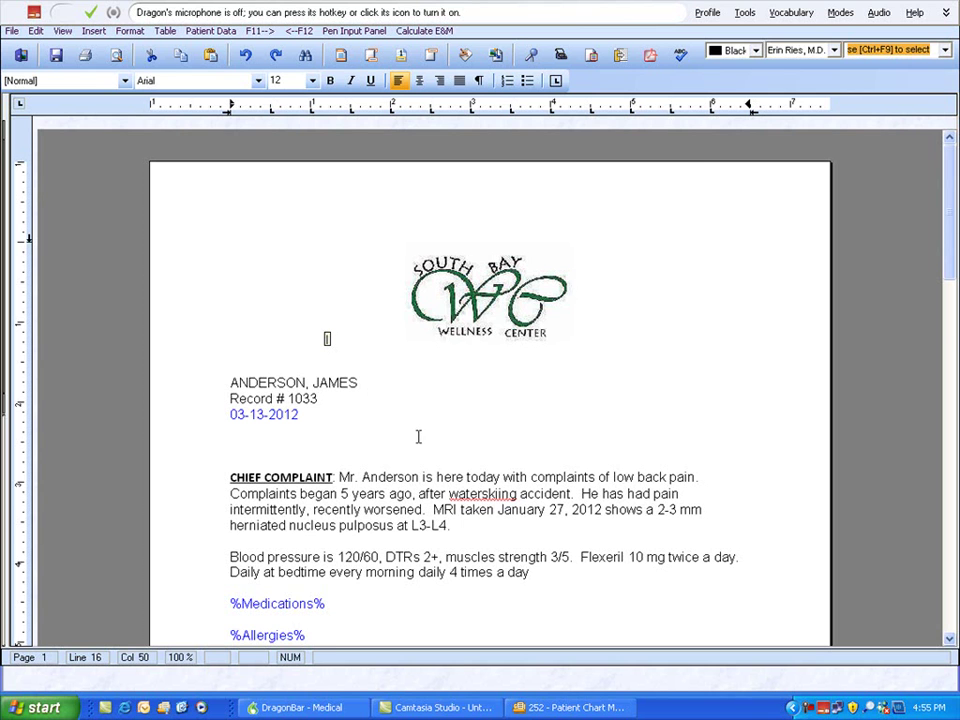
Jump by voice to the pulse field on page 2 and add 'and regular' after it
{"action": "scroll", "coordinate": [420, 435], "scroll_direction": "down", "scroll_amount": 4}
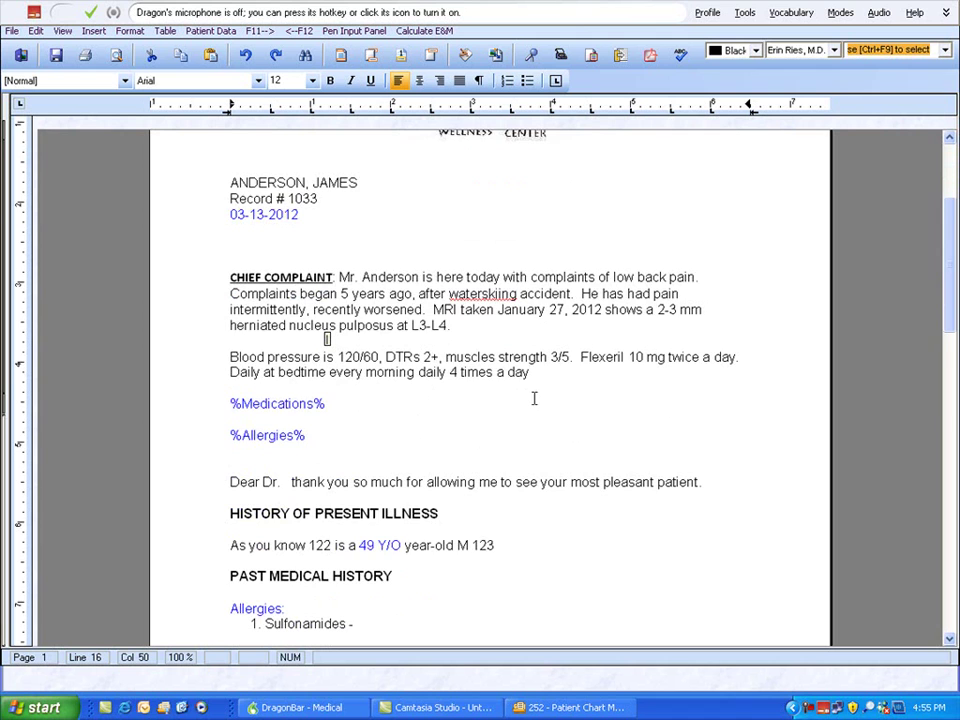
{"action": "scroll", "coordinate": [530, 396], "scroll_direction": "down", "scroll_amount": 1}
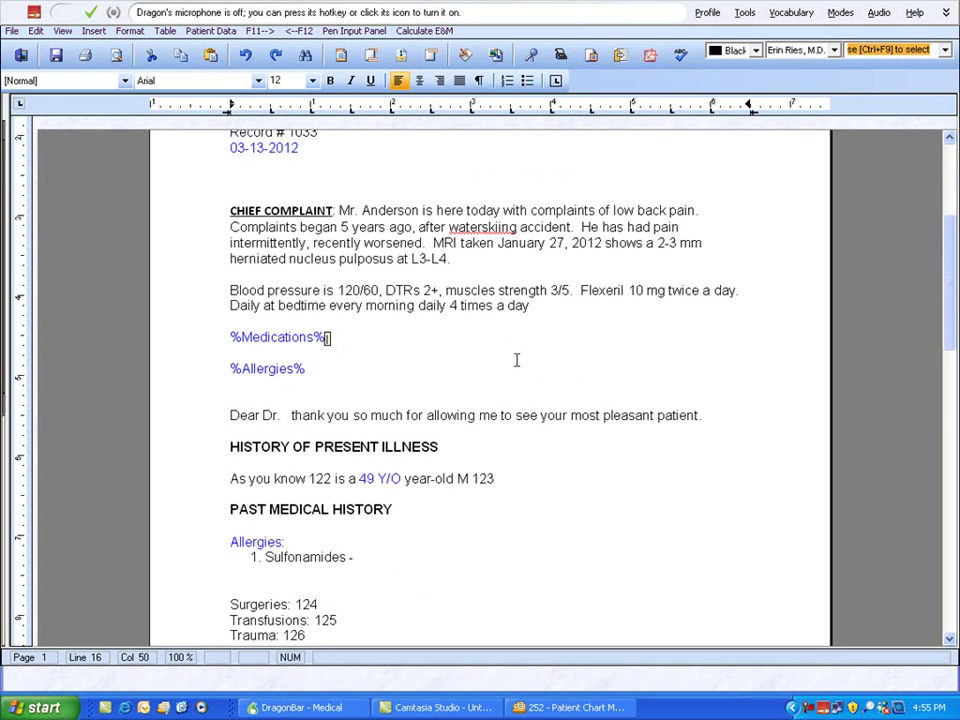
{"action": "key", "text": "KP_Add"}
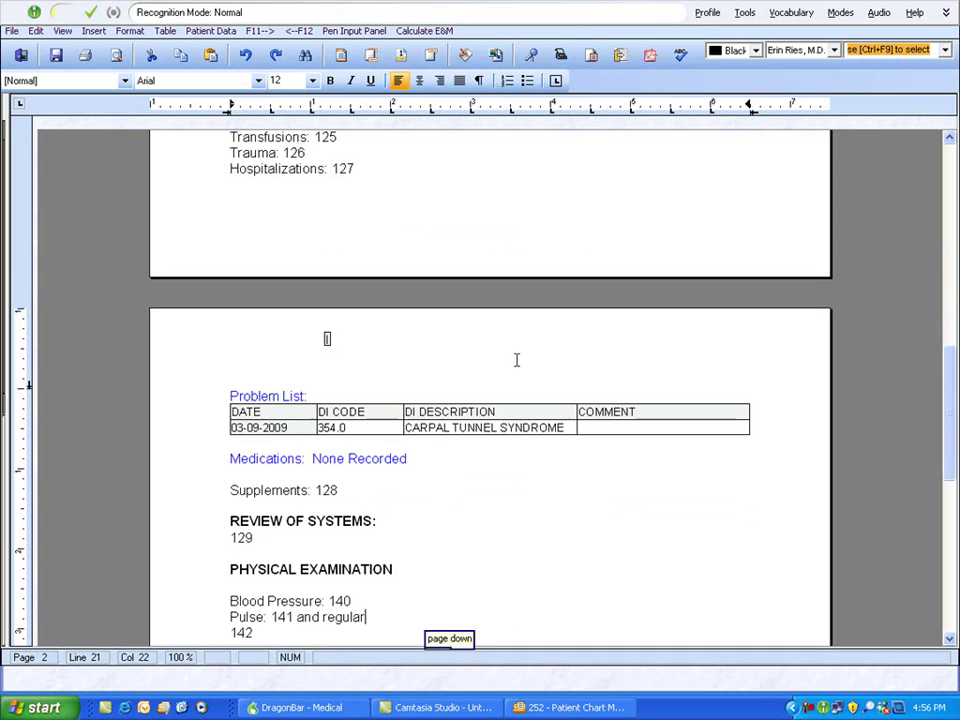
{"action": "key", "text": "F11"}
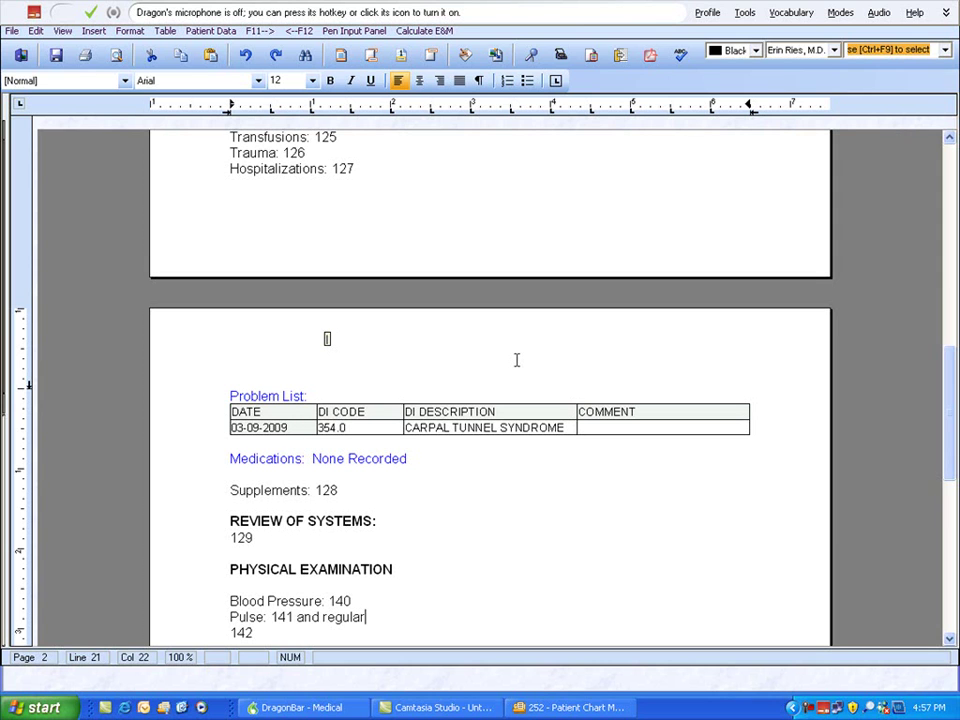
{"action": "key", "text": "KP_Add"}
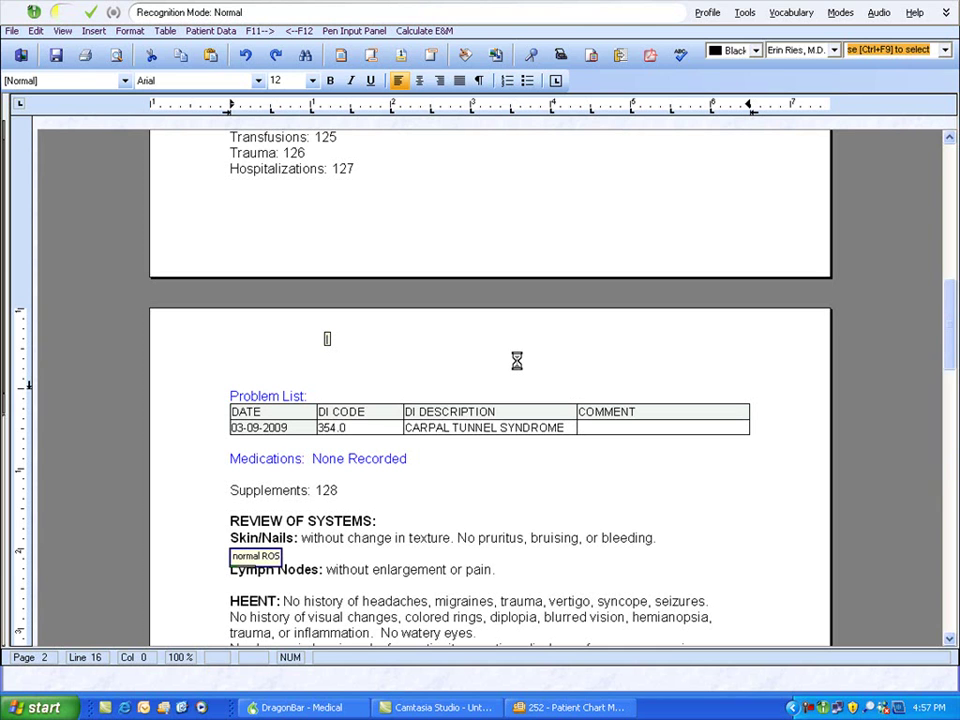
{"action": "key", "text": "KP_Add"}
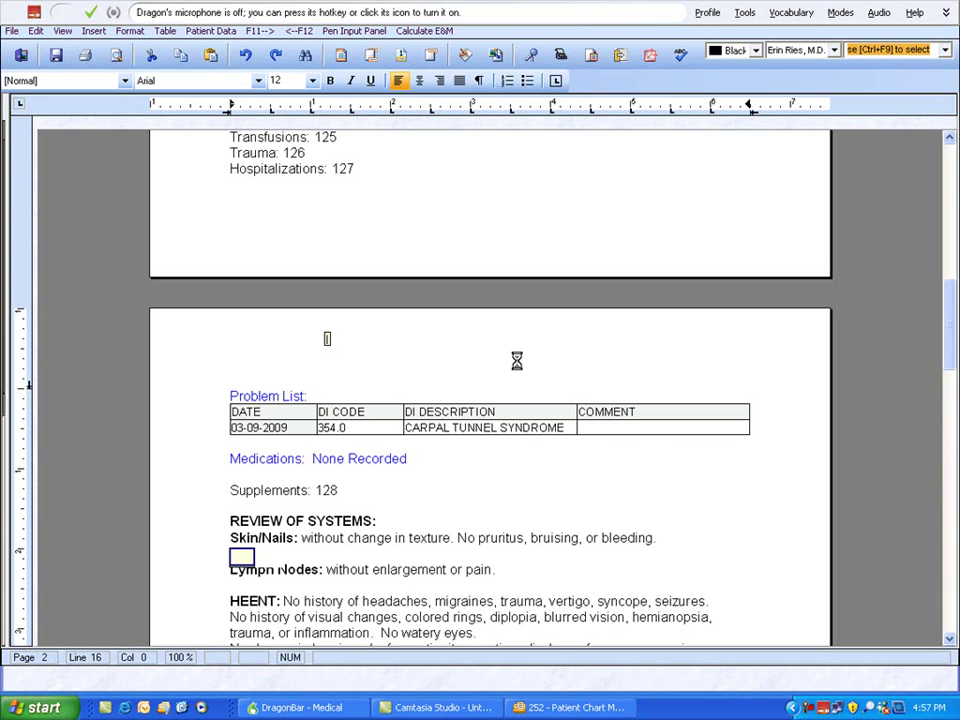
{"action": "scroll", "coordinate": [640, 425], "scroll_direction": "up", "scroll_amount": 2}
{"action": "scroll", "coordinate": [630, 412], "scroll_direction": "up", "scroll_amount": 3}
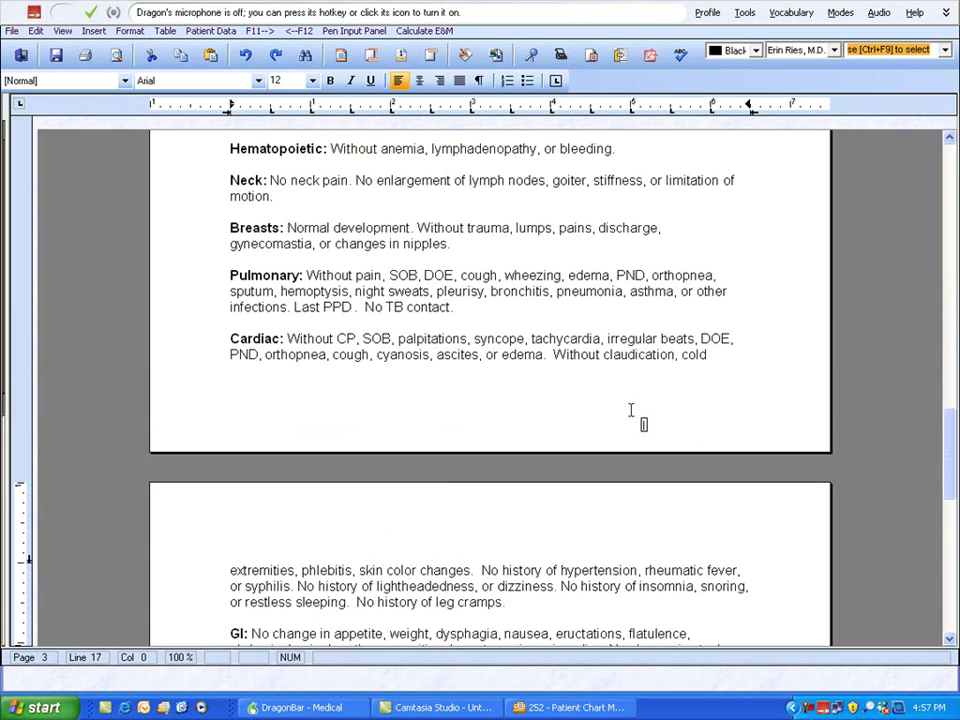
{"action": "scroll", "coordinate": [630, 410], "scroll_direction": "up", "scroll_amount": 2}
{"action": "scroll", "coordinate": [773, 373], "scroll_direction": "up", "scroll_amount": 1}
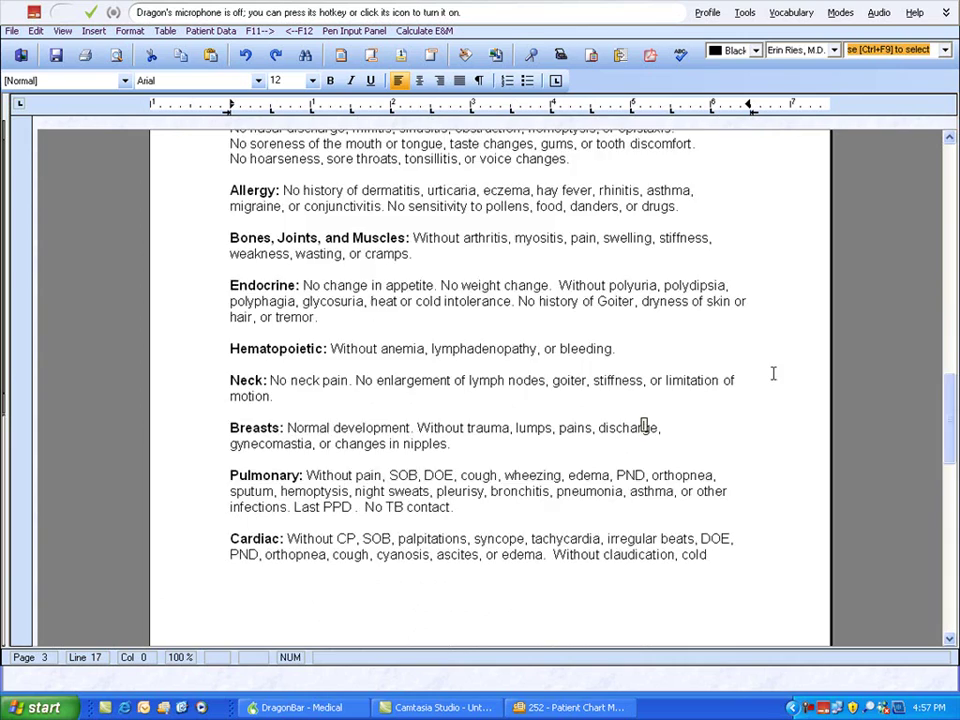
{"action": "scroll", "coordinate": [770, 368], "scroll_direction": "up", "scroll_amount": 3}
{"action": "scroll", "coordinate": [720, 350], "scroll_direction": "up", "scroll_amount": 2}
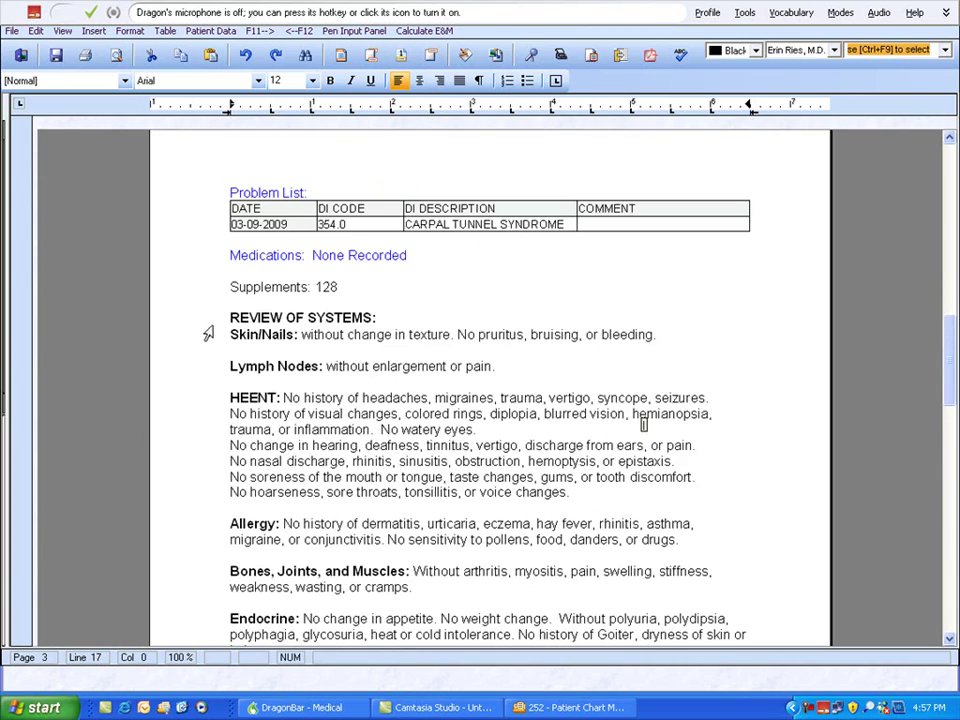
{"action": "scroll", "coordinate": [231, 332], "scroll_direction": "down", "scroll_amount": 1}
{"action": "scroll", "coordinate": [235, 336], "scroll_direction": "down", "scroll_amount": 3}
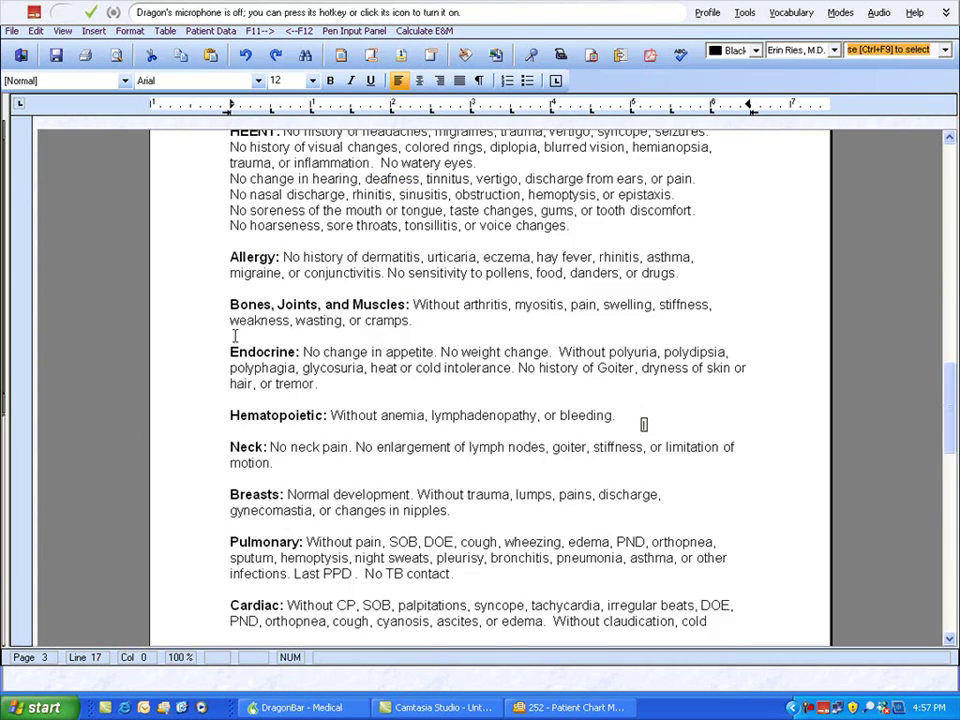
{"action": "scroll", "coordinate": [232, 336], "scroll_direction": "down", "scroll_amount": 1}
{"action": "scroll", "coordinate": [232, 336], "scroll_direction": "down", "scroll_amount": 1}
{"action": "scroll", "coordinate": [232, 336], "scroll_direction": "down", "scroll_amount": 2}
{"action": "scroll", "coordinate": [225, 340], "scroll_direction": "down", "scroll_amount": 5}
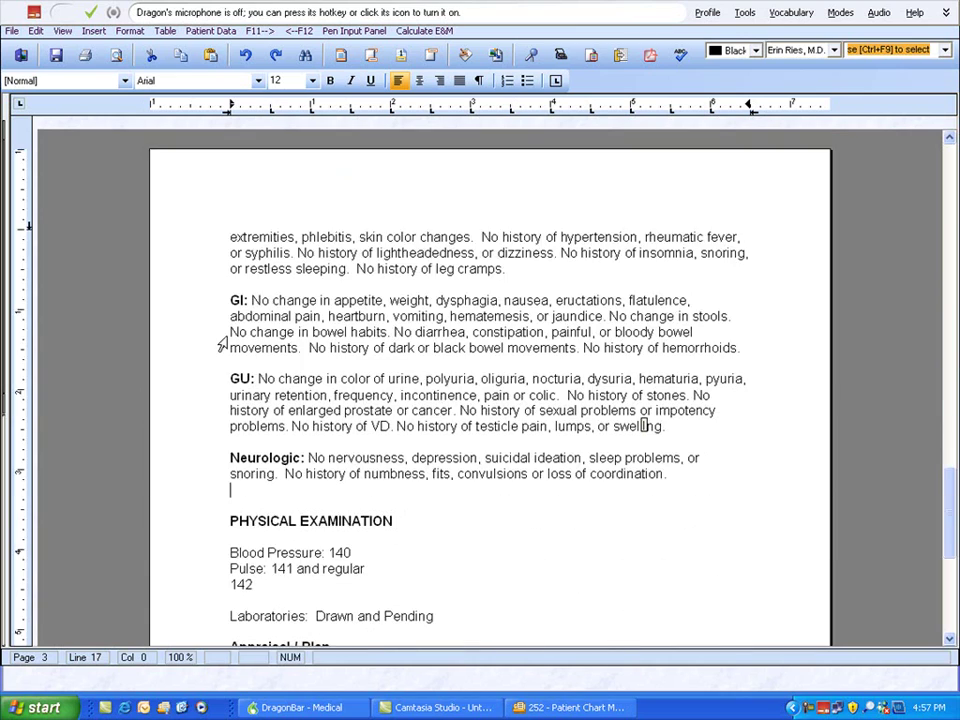
{"action": "scroll", "coordinate": [220, 341], "scroll_direction": "up", "scroll_amount": 3}
{"action": "scroll", "coordinate": [220, 339], "scroll_direction": "up", "scroll_amount": 1}
{"action": "scroll", "coordinate": [219, 336], "scroll_direction": "up", "scroll_amount": 1}
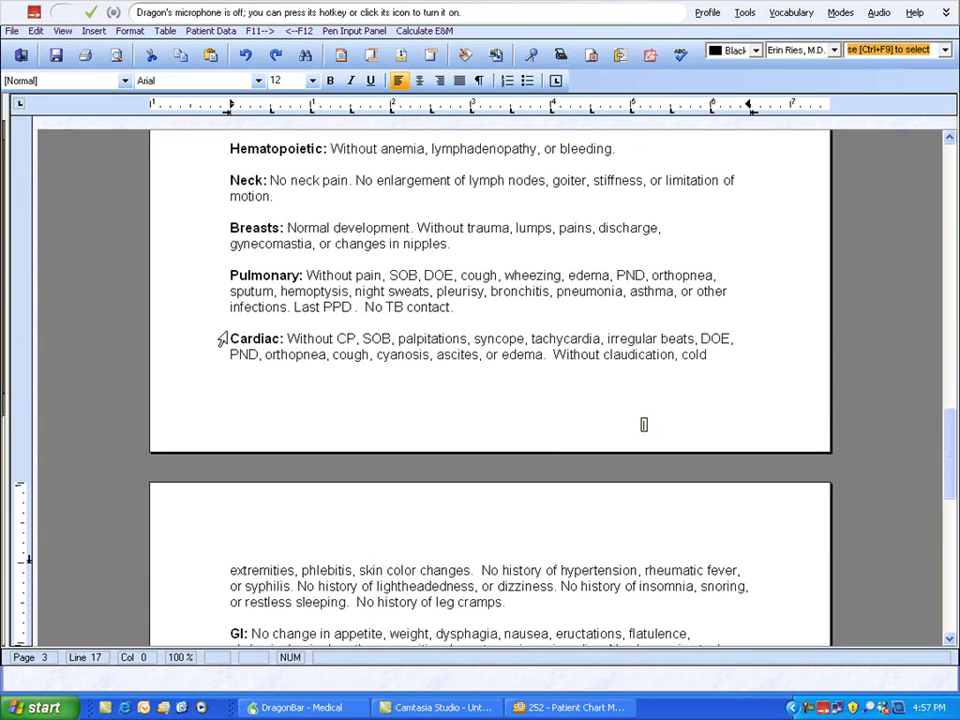
{"action": "scroll", "coordinate": [208, 343], "scroll_direction": "down", "scroll_amount": 3}
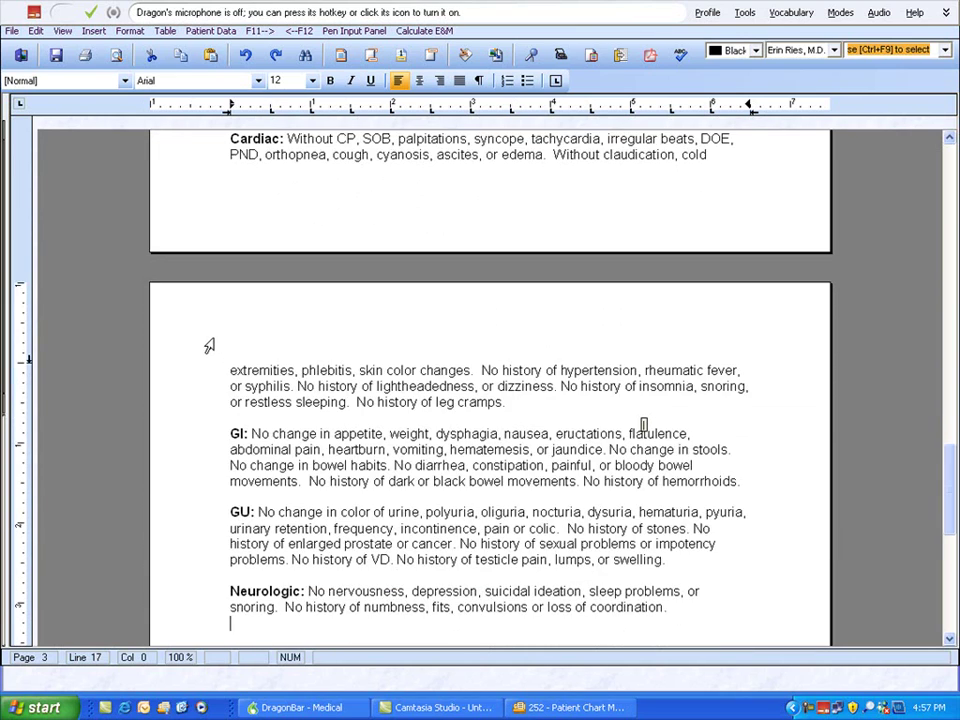
{"action": "scroll", "coordinate": [207, 343], "scroll_direction": "up", "scroll_amount": 10}
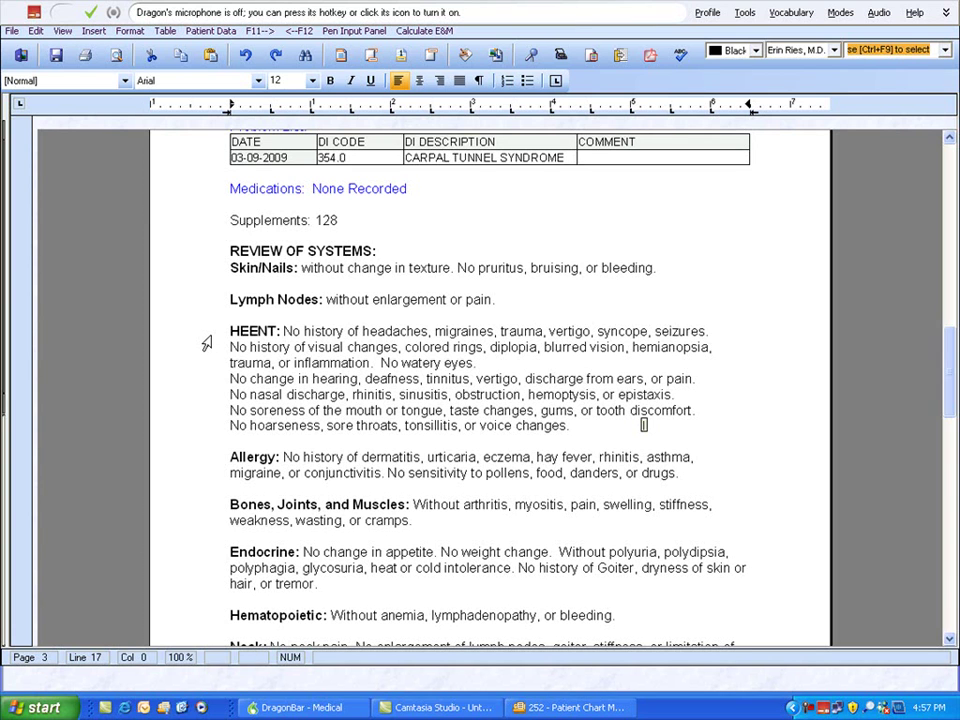
Dictate low back pain radiating to the left knee, worse sitting and lifting, under Bones/Joints
{"action": "key", "text": "KP_Add"}
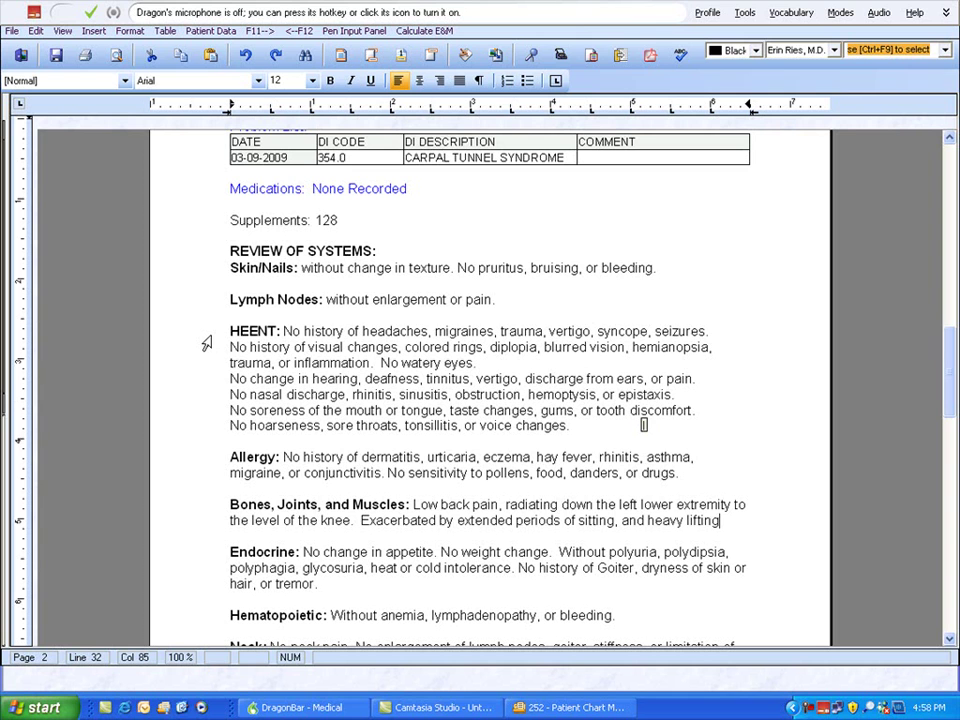
{"action": "key", "text": "ctrl+End"}
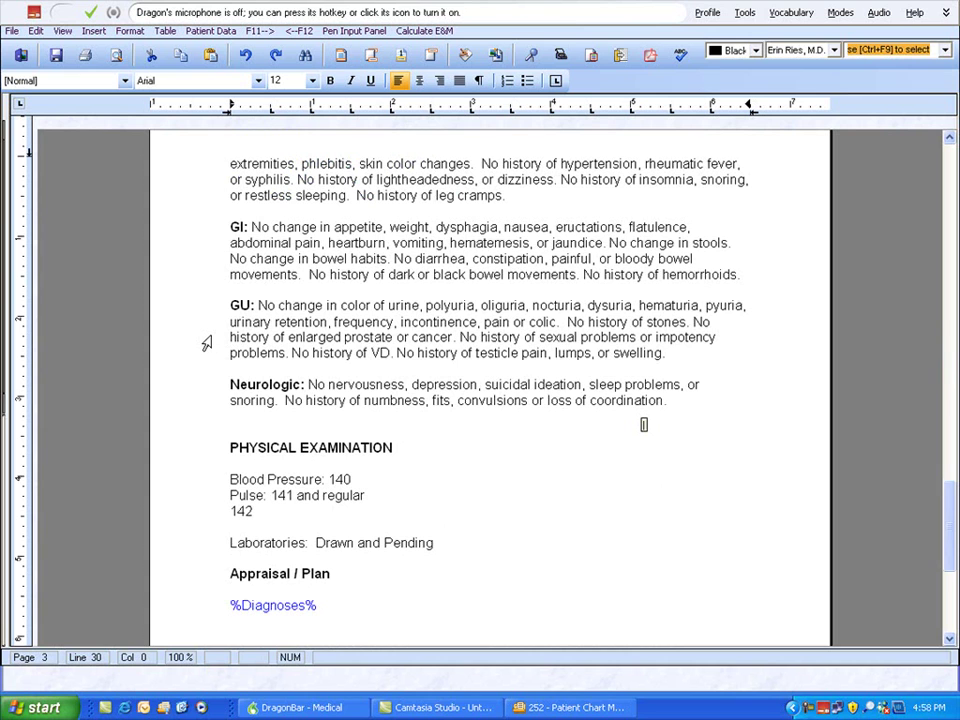
Replace the normal exam template with the numbered PE template, fields 151–157 for HEENT through Neurologic
{"action": "key", "text": "KP_Add"}
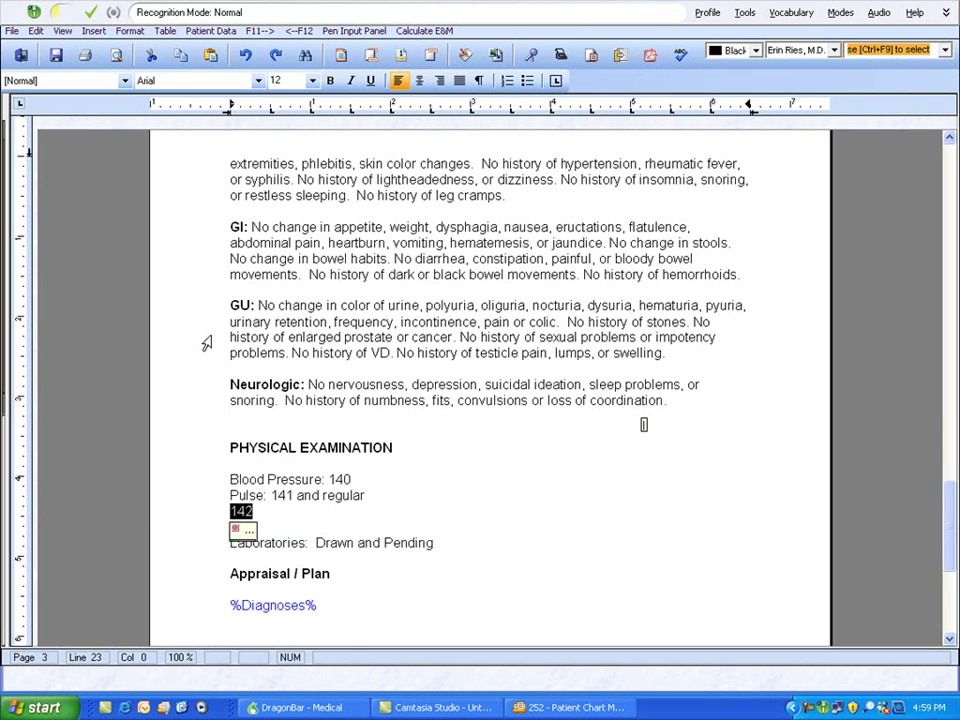
{"action": "key", "text": "KP_Add"}
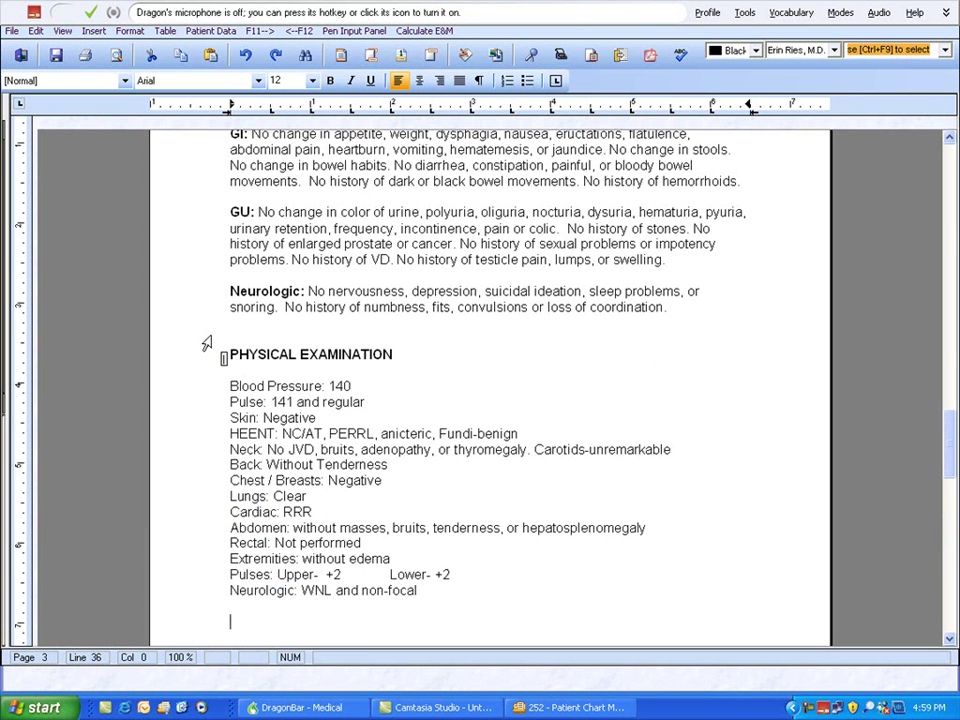
{"action": "key", "text": "shift+Up"}
{"action": "key", "text": "shift+Up"}
{"action": "key", "text": "shift+Up"}
{"action": "key", "text": "shift+Up"}
{"action": "key", "text": "shift+Up"}
{"action": "key", "text": "shift+Up"}
{"action": "key", "text": "shift+Up"}
{"action": "key", "text": "shift+Up"}
{"action": "key", "text": "shift+Up"}
{"action": "key", "text": "shift+Up"}
{"action": "key", "text": "shift+Up"}
{"action": "key", "text": "shift+Up"}
{"action": "key", "text": "shift+Up"}
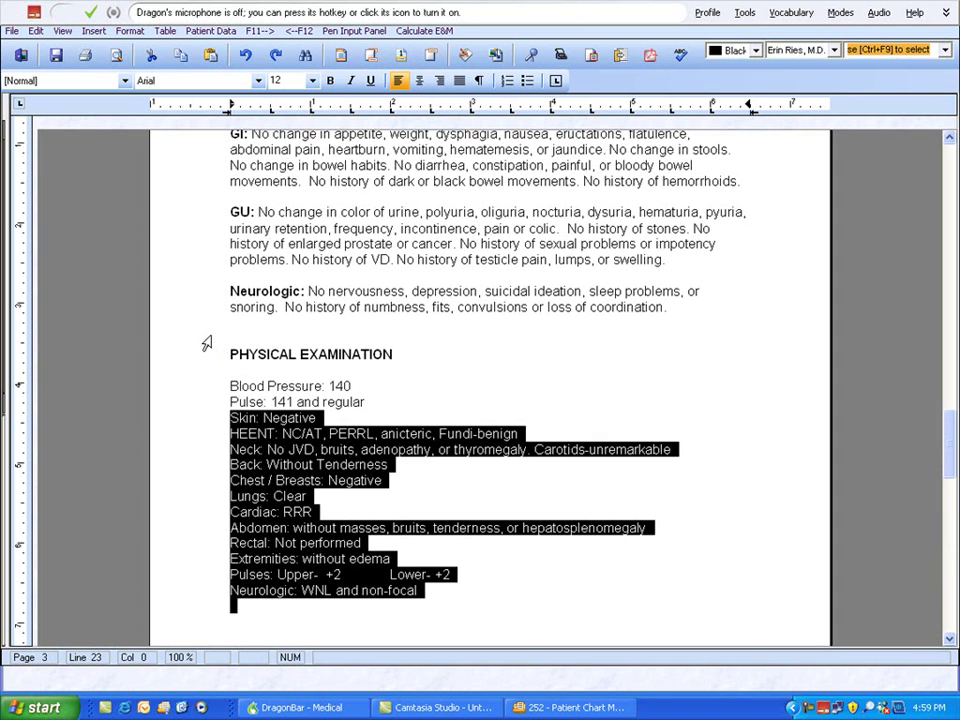
{"action": "key", "text": "Delete"}
{"action": "key", "text": "KP_Add"}
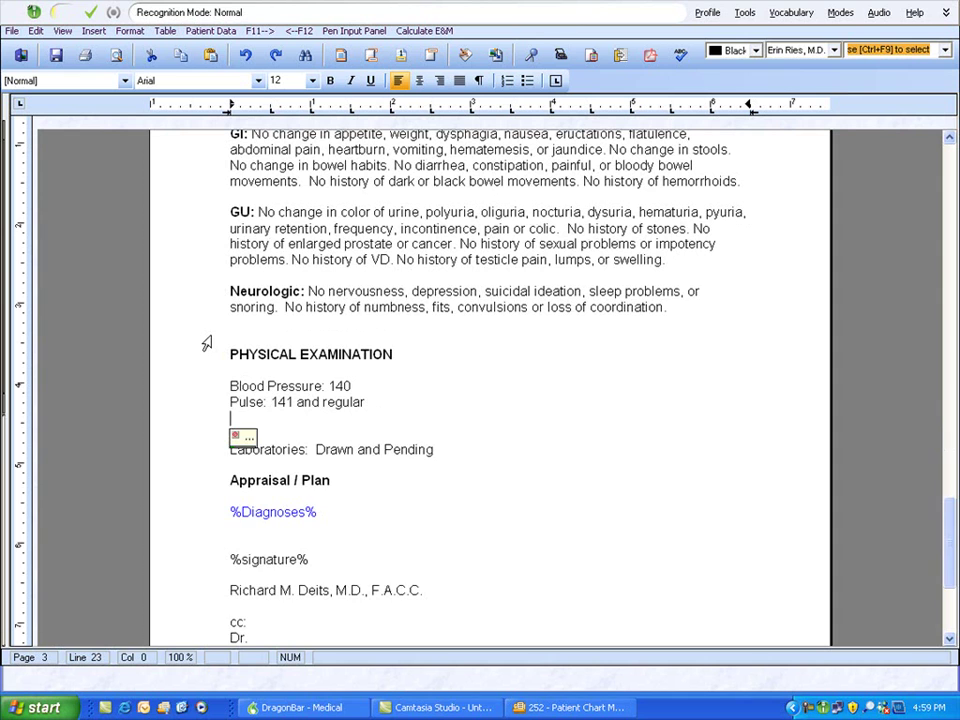
{"action": "key", "text": "KP_Add"}
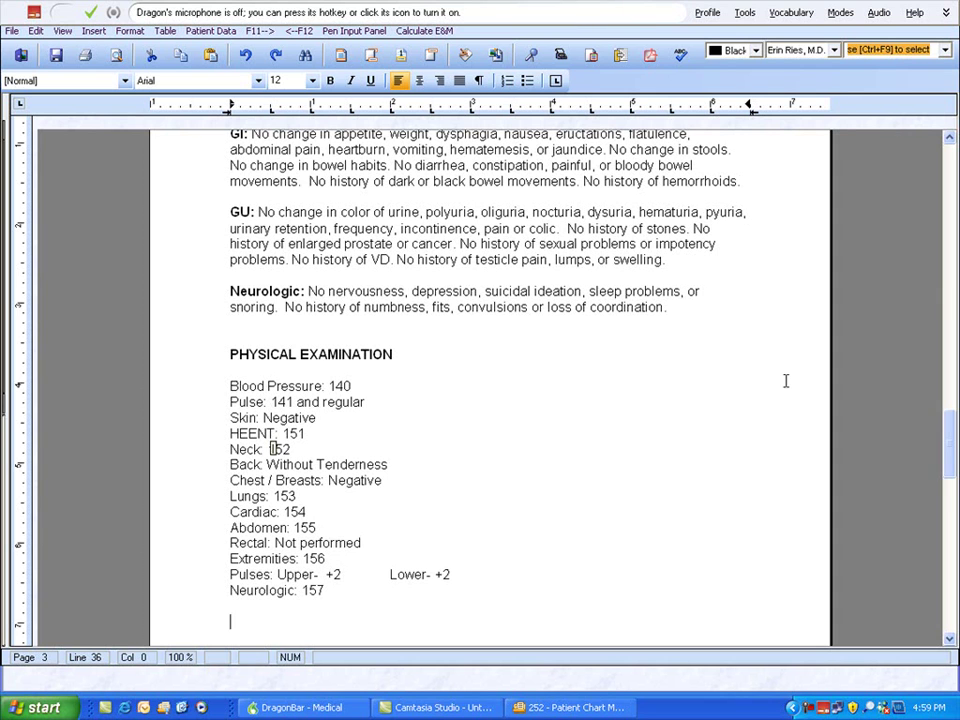
Dictate normal findings into the HEENT, Neck, Lungs and Cardiac fields starting at 151
{"action": "key", "text": "KP_Add"}
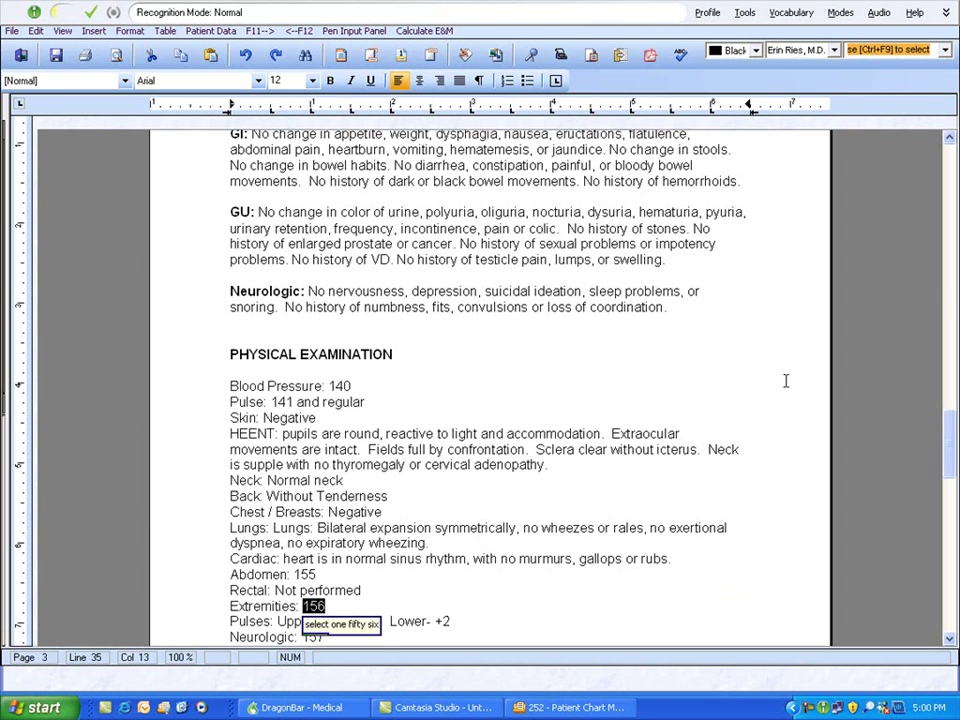
Enter 'Decreased lower extremity DTRs' in Extremities field 156 of the physical exam
{"action": "key", "text": "KP_Add"}
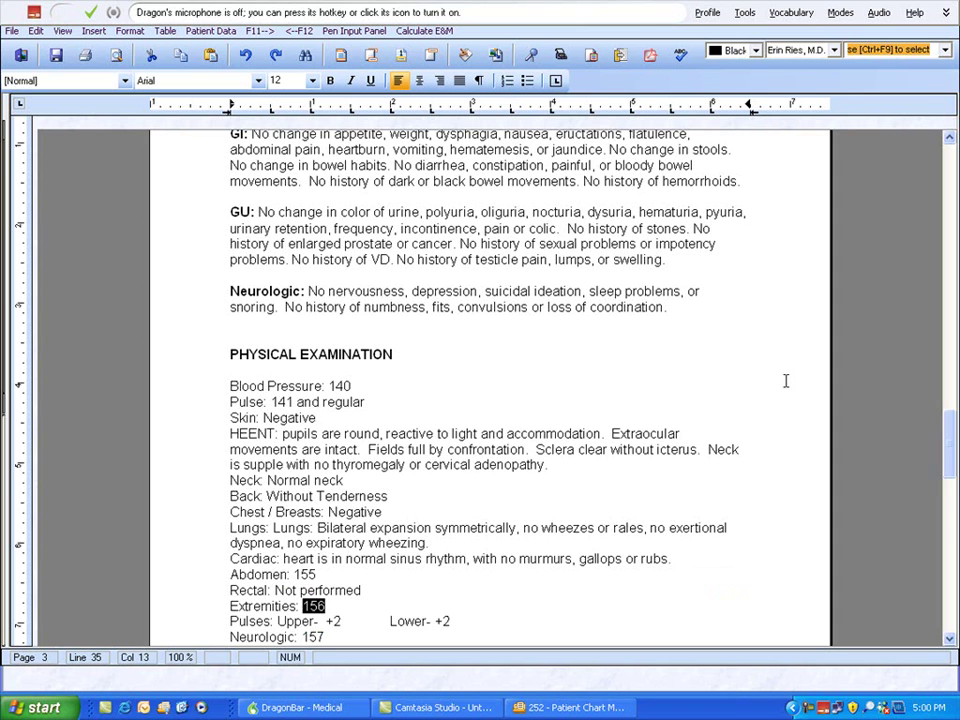
{"action": "key", "text": "KP_Add"}
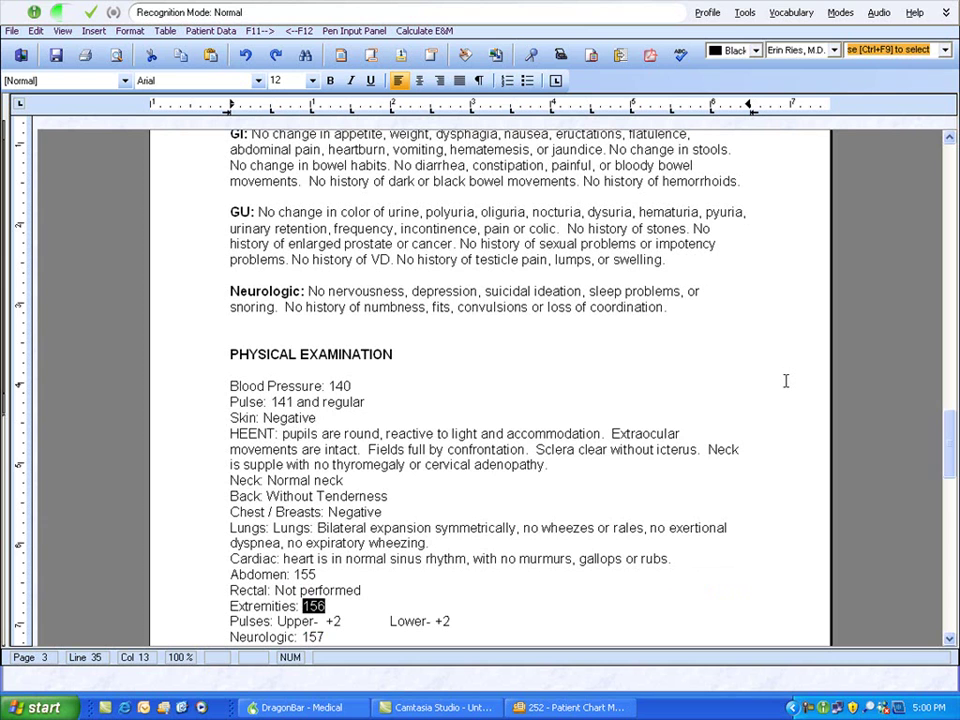
{"action": "type", "text": "Decreased lower extremity"}
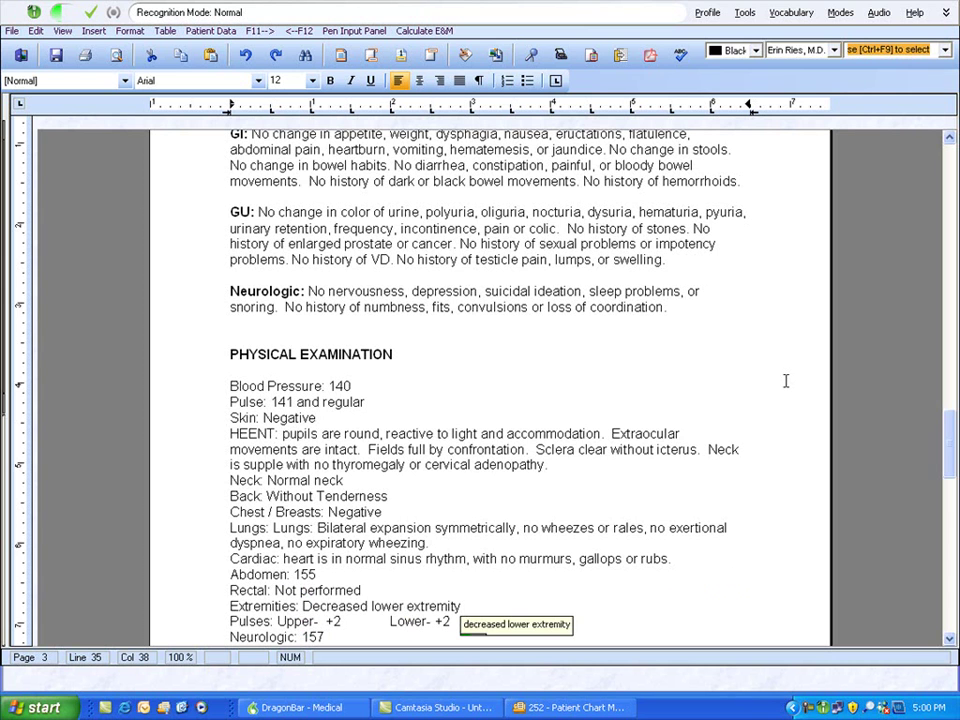
{"action": "type", "text": " DTRs"}
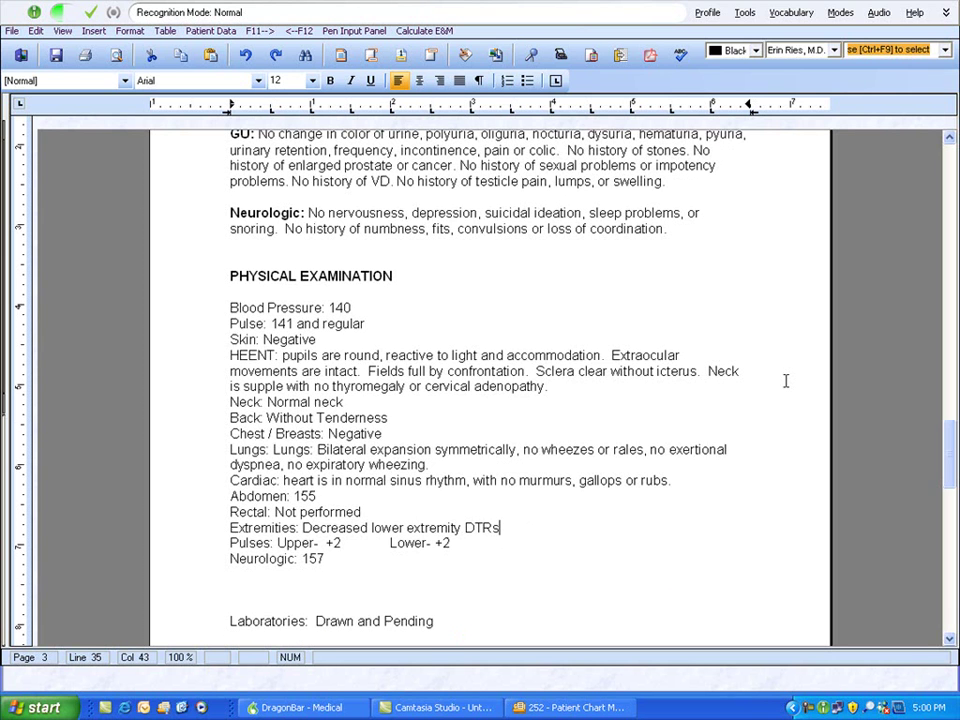
{"action": "key", "text": "Page_Down"}
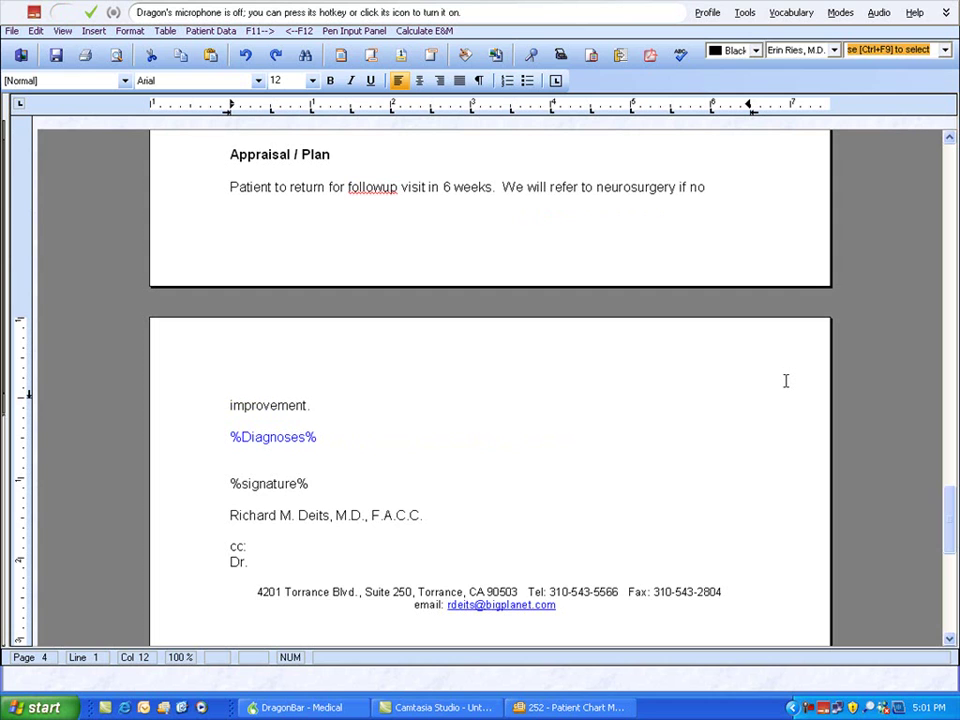
Turn on Dragon and dictate 'finish note' to save the 2012-03-13 H&P Consult to the chart
{"action": "key", "text": "KP_Add"}
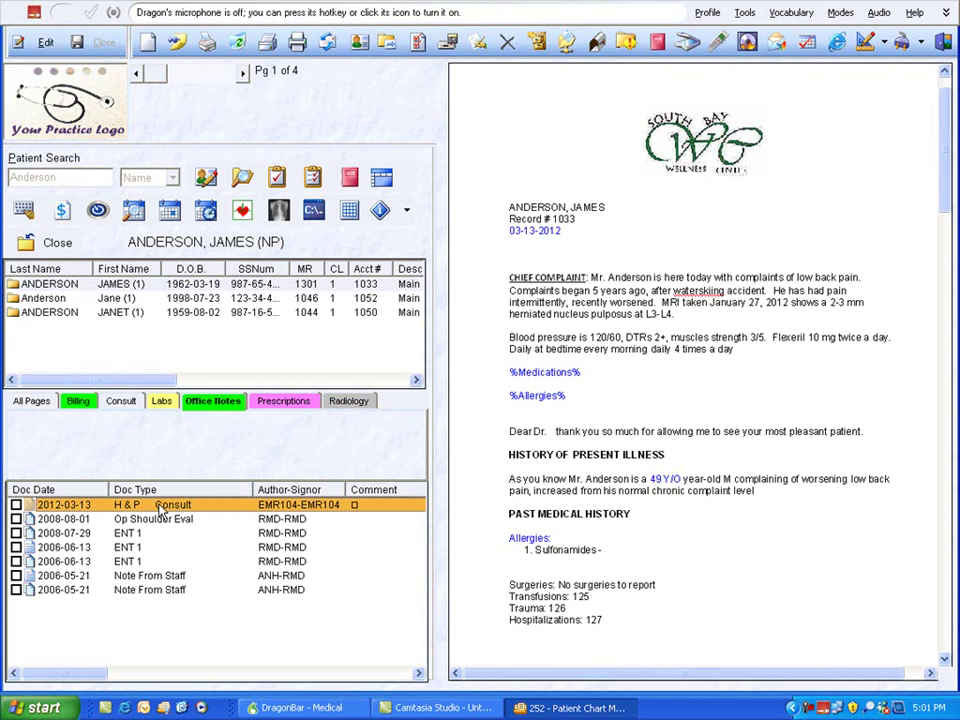
Delete the 2012-03-13 H&P Consult by voice and confirm the Deleting Document warning
{"action": "key", "text": "KP_Add"}
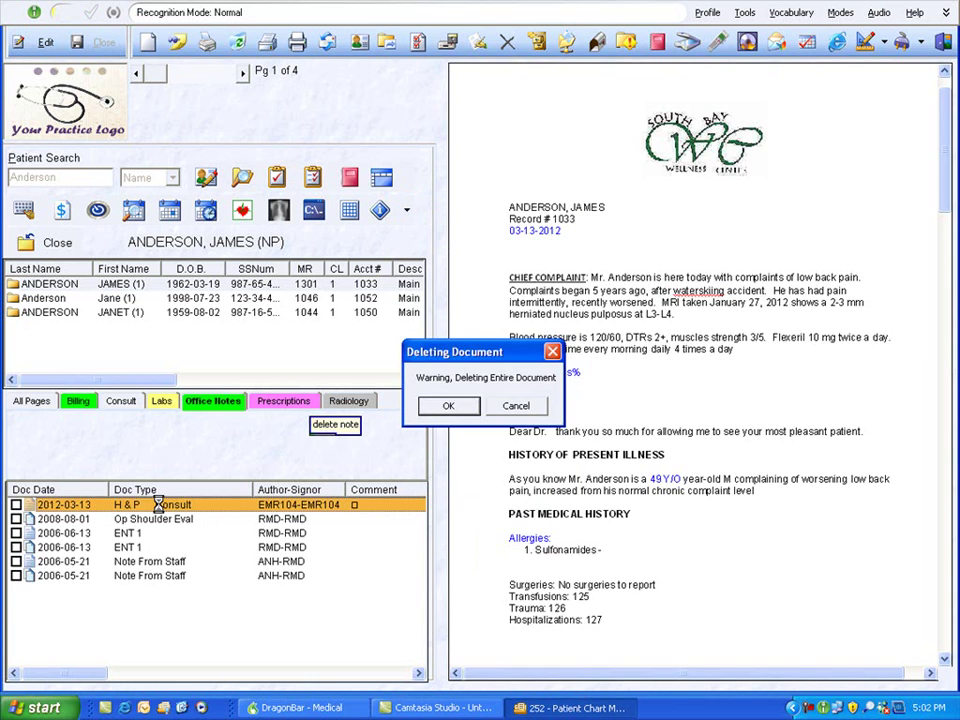
{"action": "key", "text": "Return"}
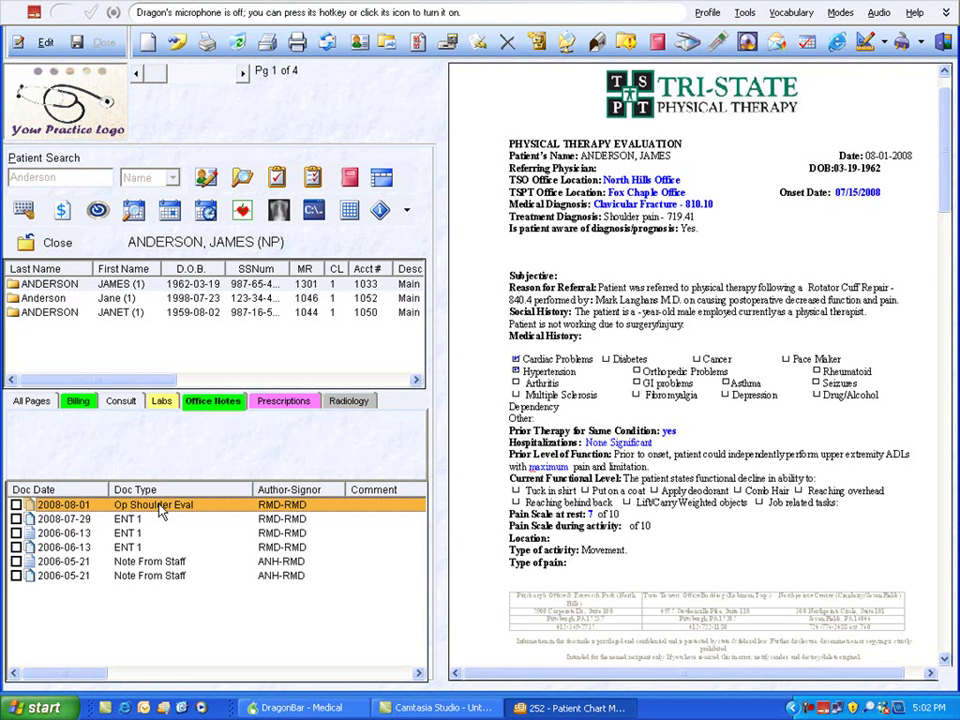
{"action": "key", "text": "KP_Add"}
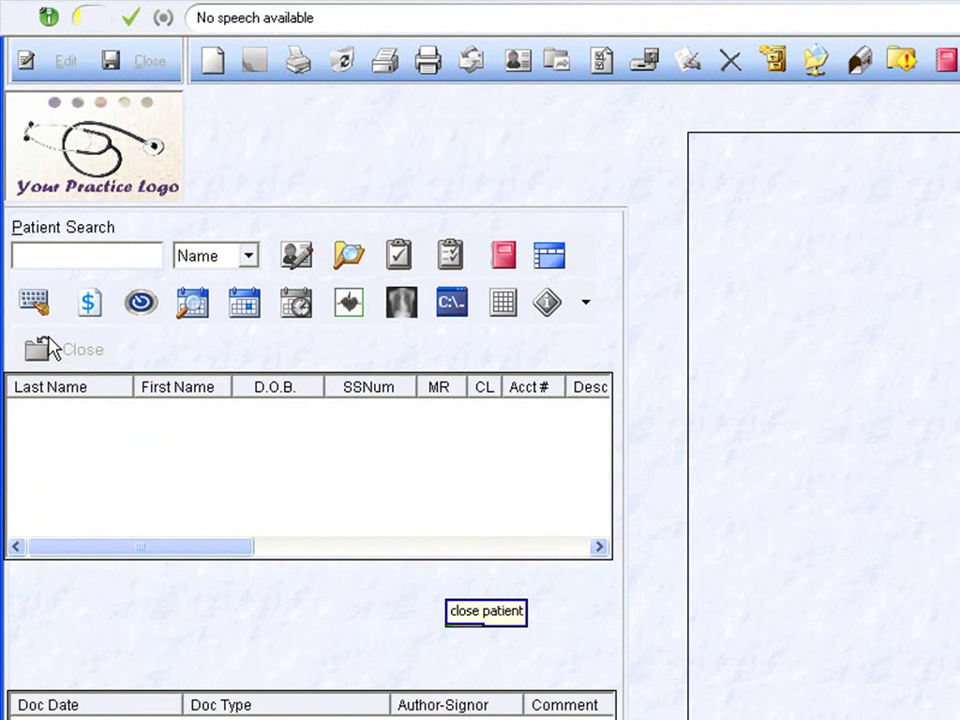
Search Patient Search by the patient's surname to list the four matching patients
{"action": "type", "text": "Smith"}
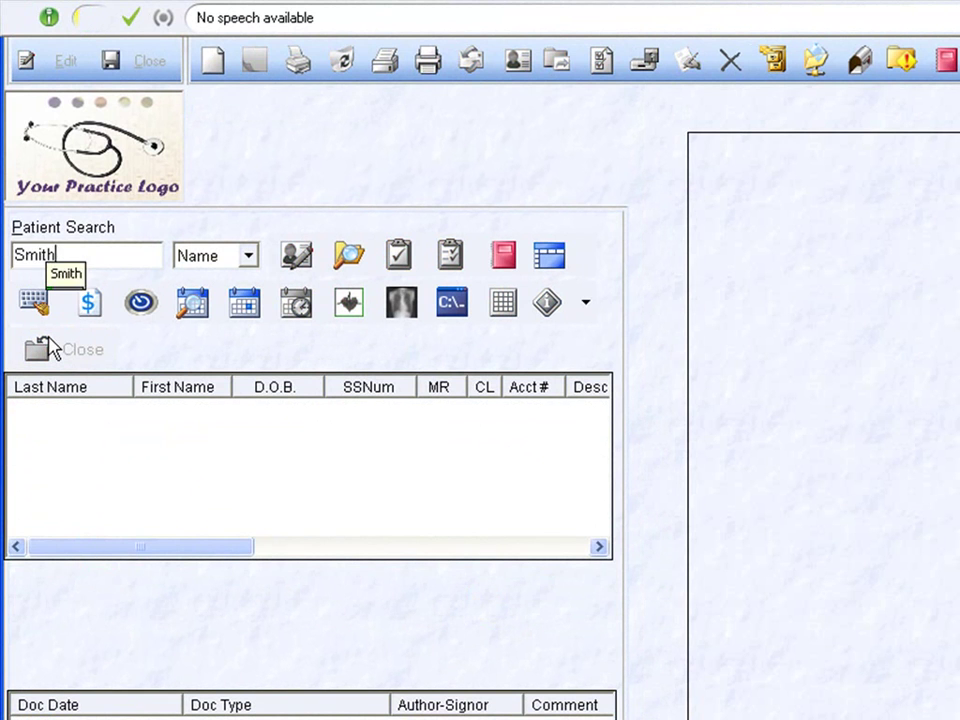
{"action": "key", "text": "Return"}
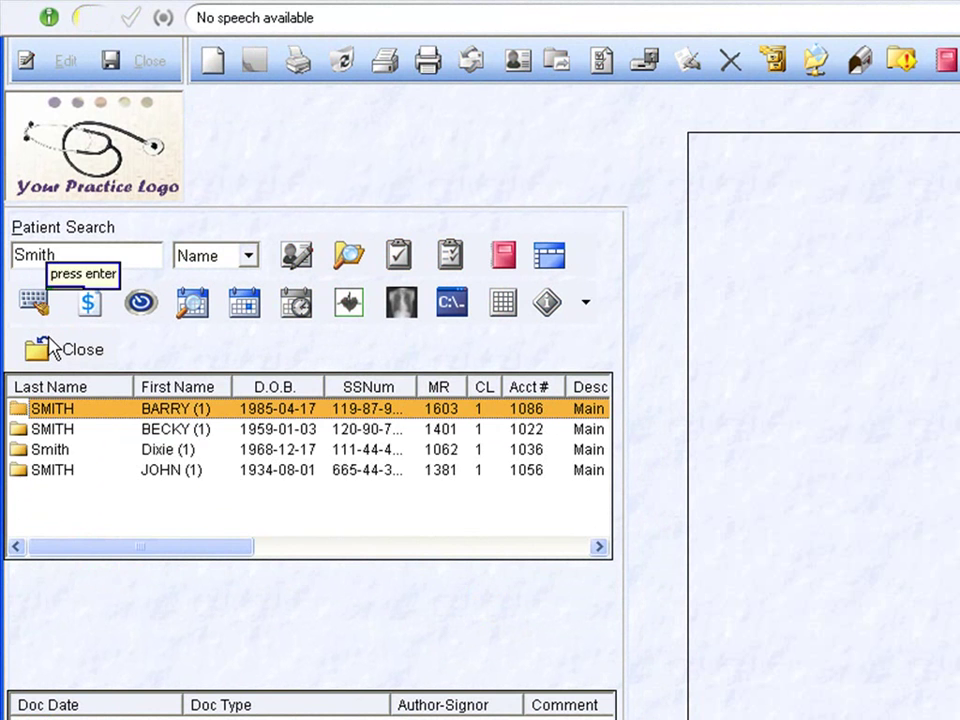